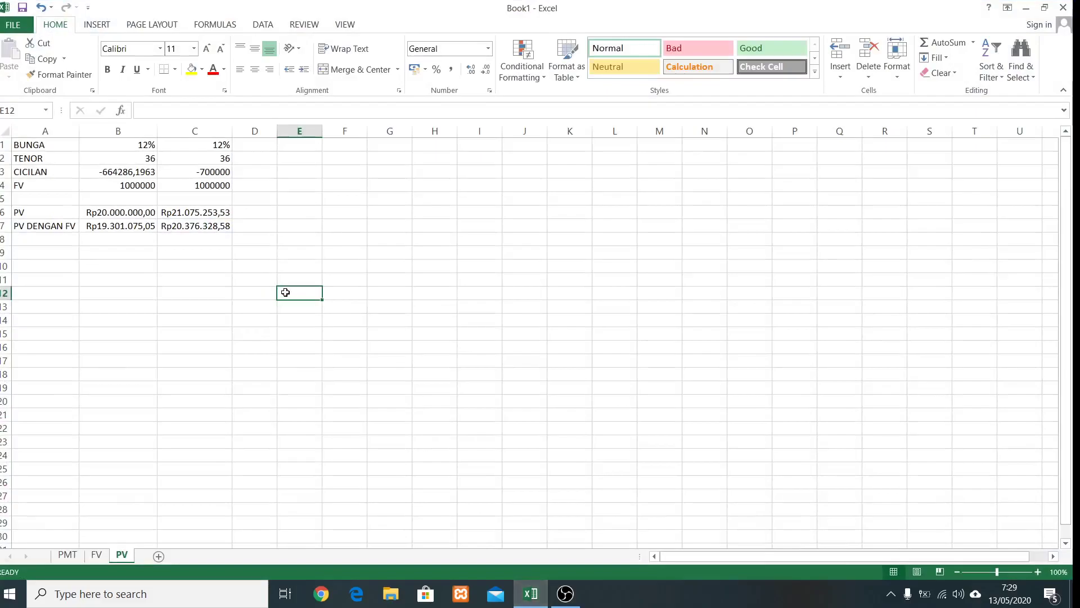
Step: Open the PMT sheet and inspect the arguments of the CICILAN payment formula in B6, leaving it unedited
{"action": "left_click", "coordinate": [67, 555]}
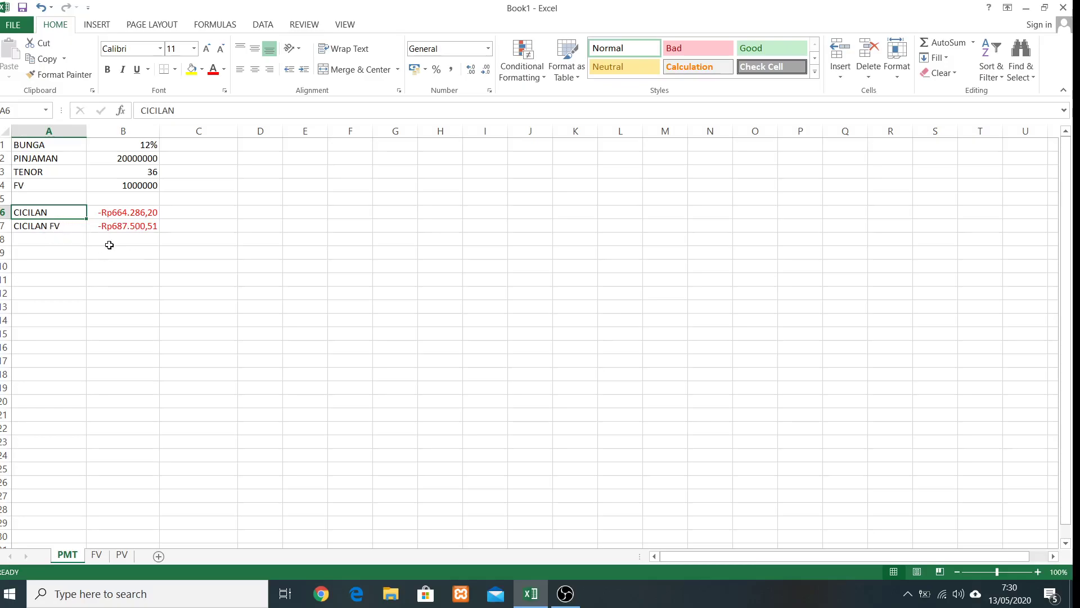
{"action": "left_click", "coordinate": [122, 212]}
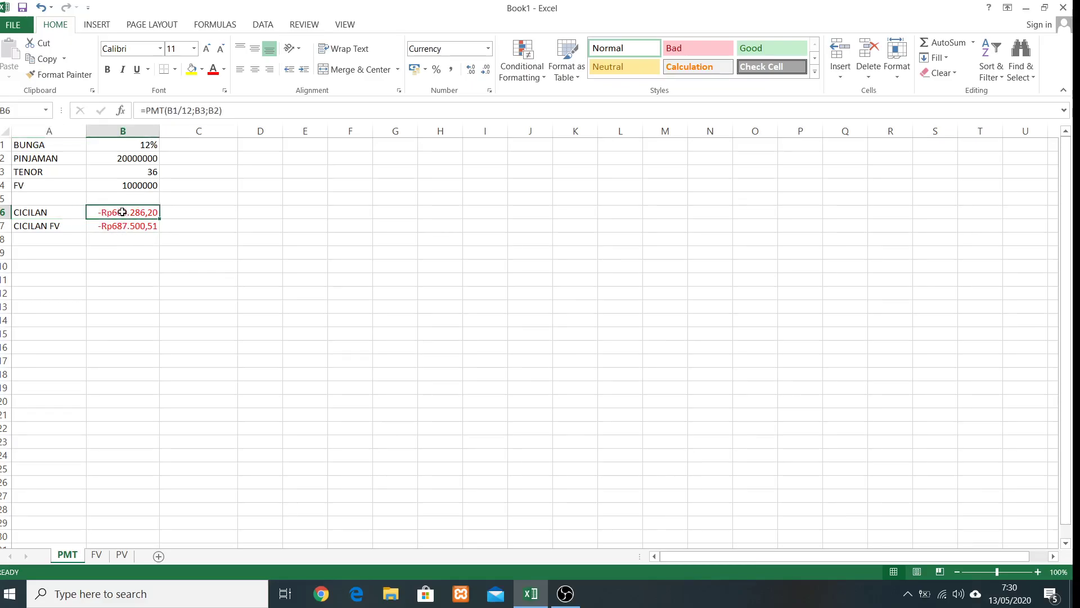
{"action": "left_click", "coordinate": [168, 111]}
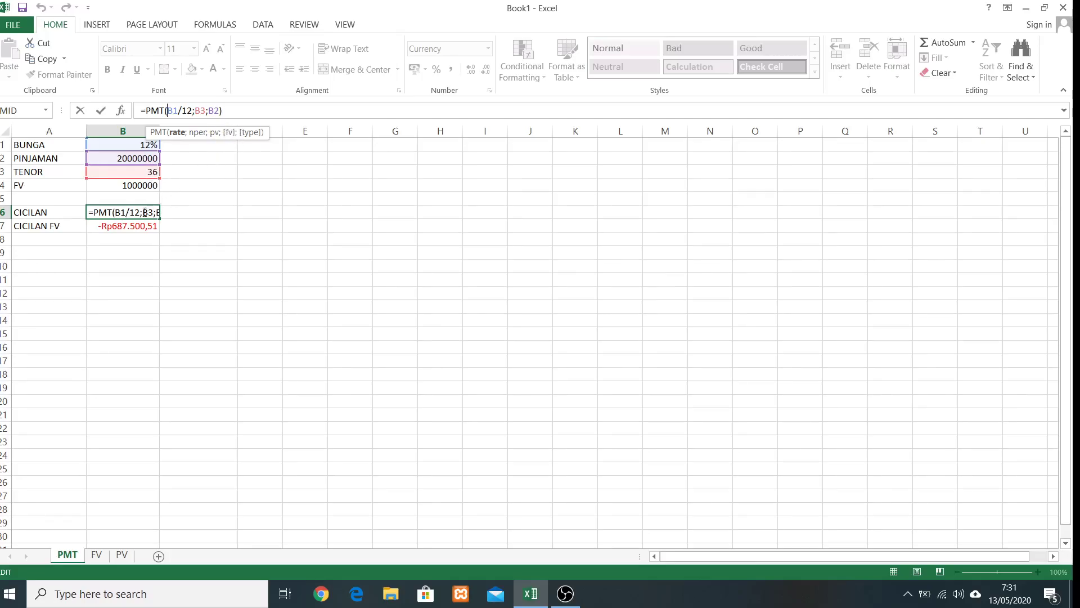
{"action": "key", "text": "Return"}
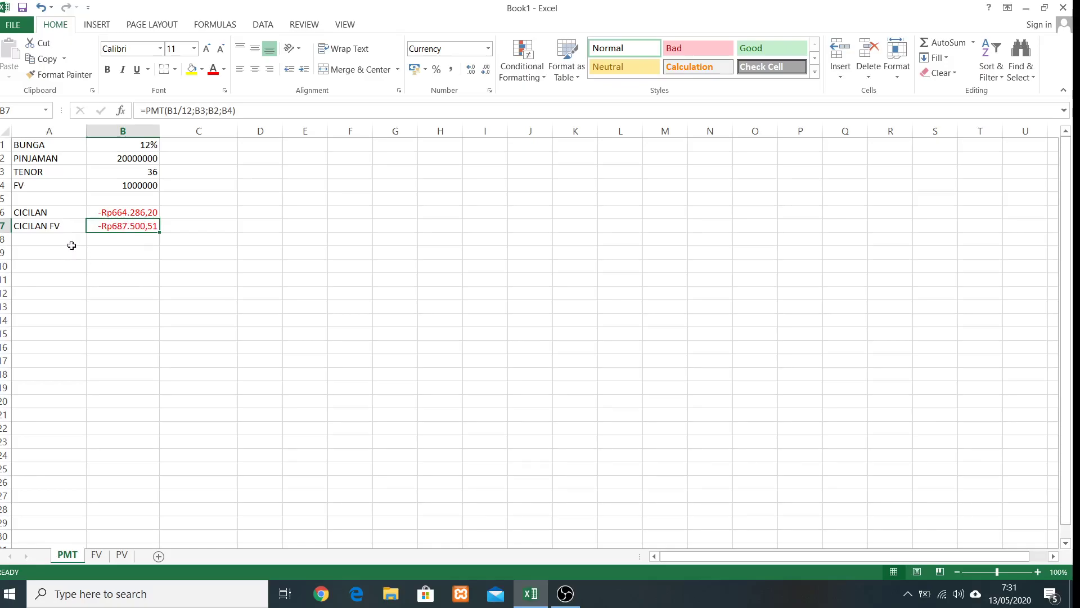
Step: Inspect the CICILAN FV formula in B7 on the PMT sheet, highlighting its optional fv argument
{"action": "left_click", "coordinate": [35, 224]}
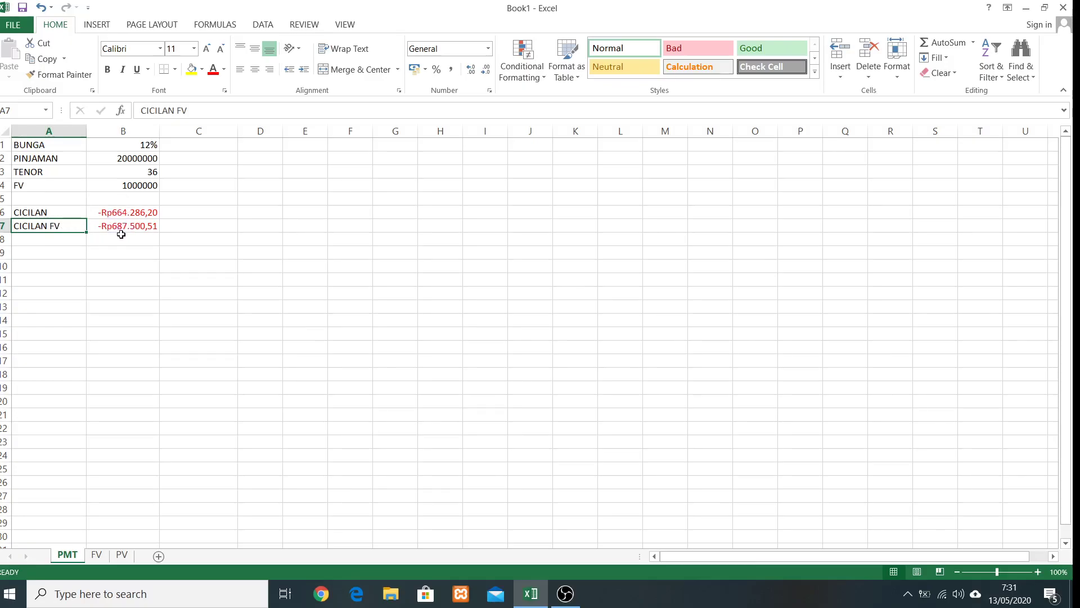
{"action": "left_click", "coordinate": [149, 228]}
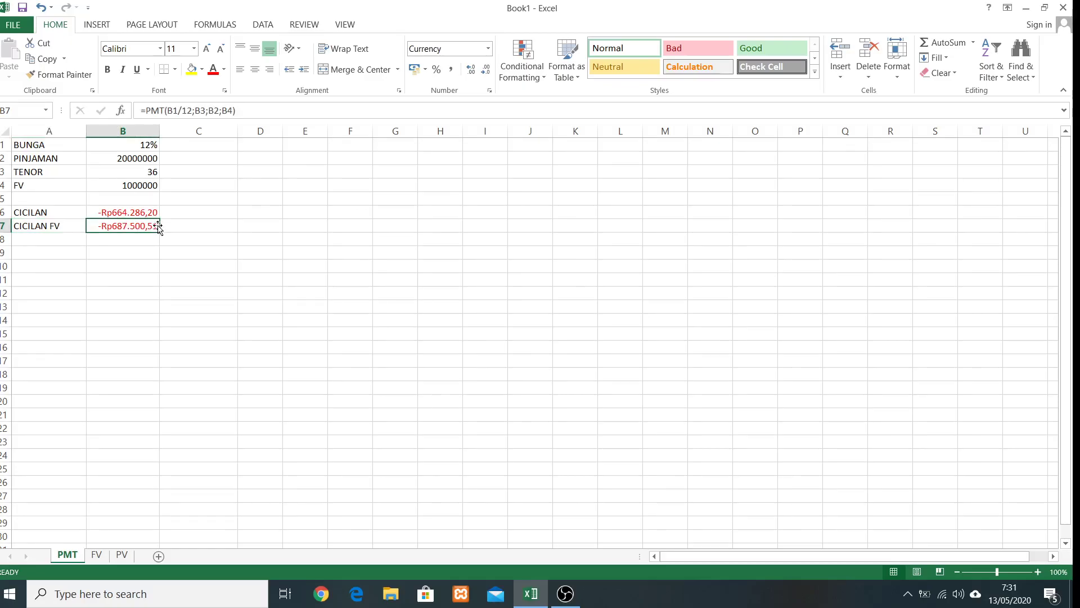
{"action": "left_click", "coordinate": [227, 111]}
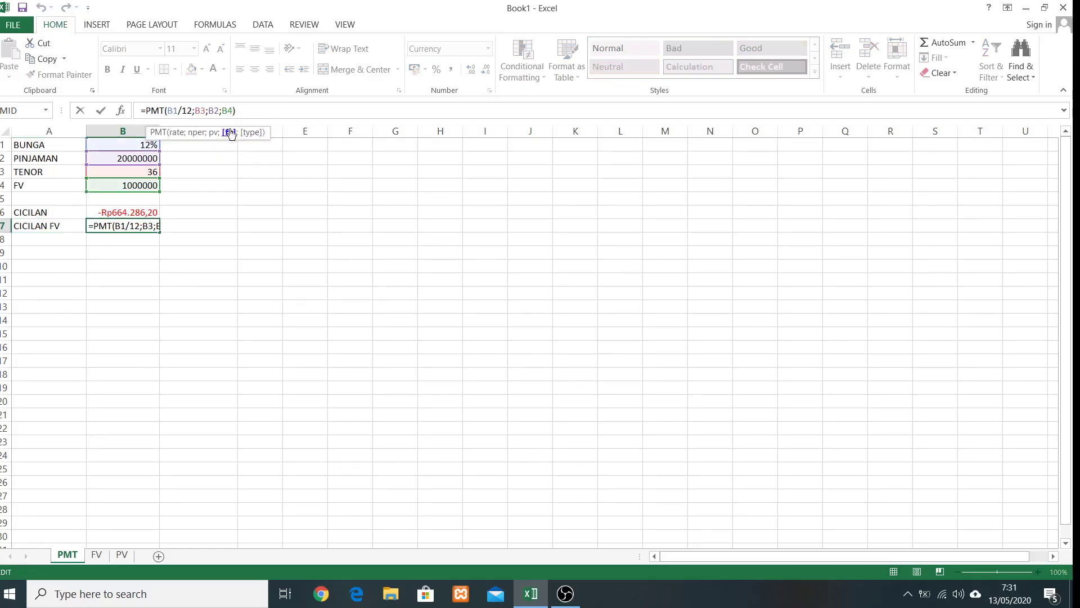
{"action": "left_click", "coordinate": [229, 134]}
{"action": "key", "text": "Return"}
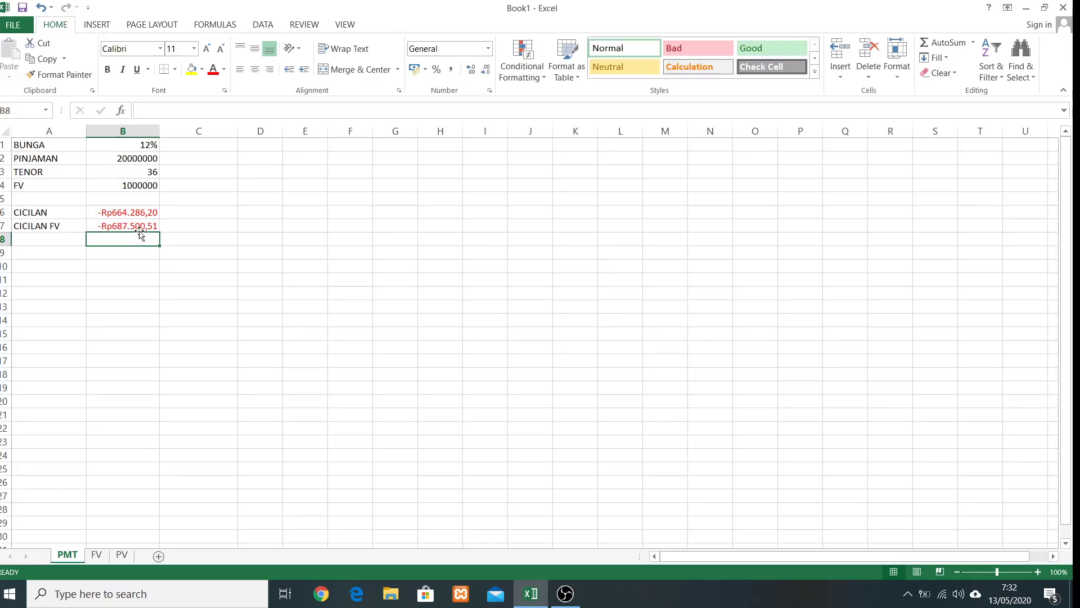
{"action": "left_click", "coordinate": [113, 263]}
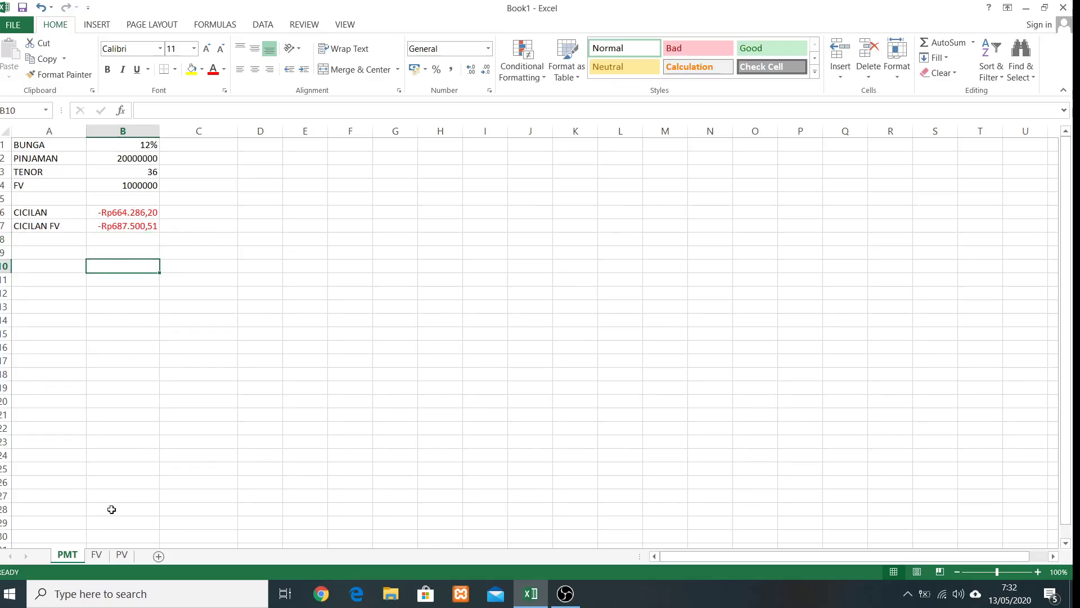
Step: Open the FV sheet and examine the FV 2 and FV 1 formulas, checking each argument of the one in B7
{"action": "left_click", "coordinate": [98, 556]}
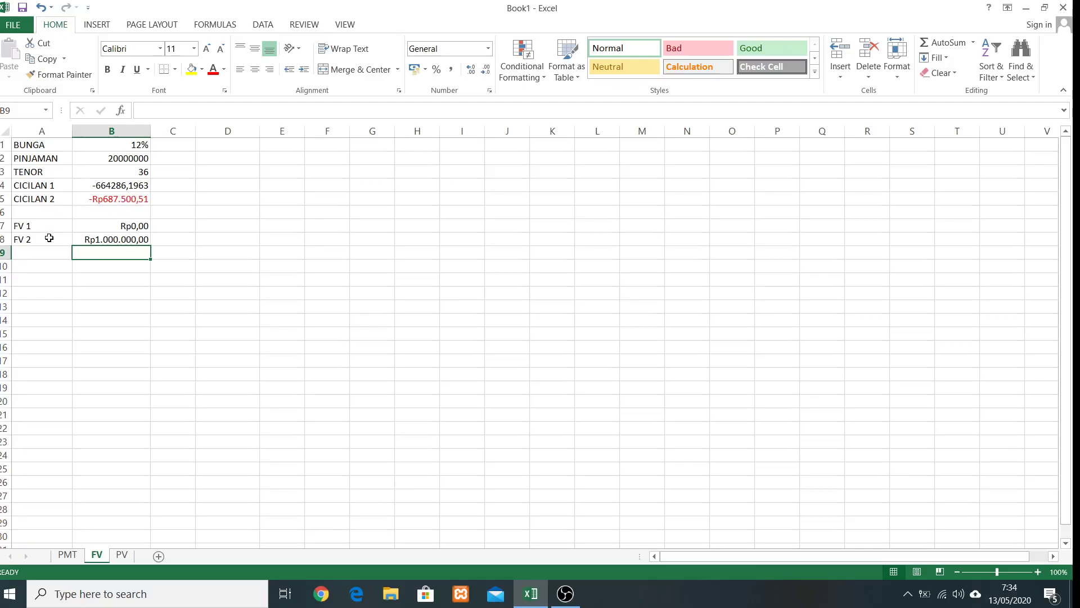
{"action": "left_click", "coordinate": [104, 239]}
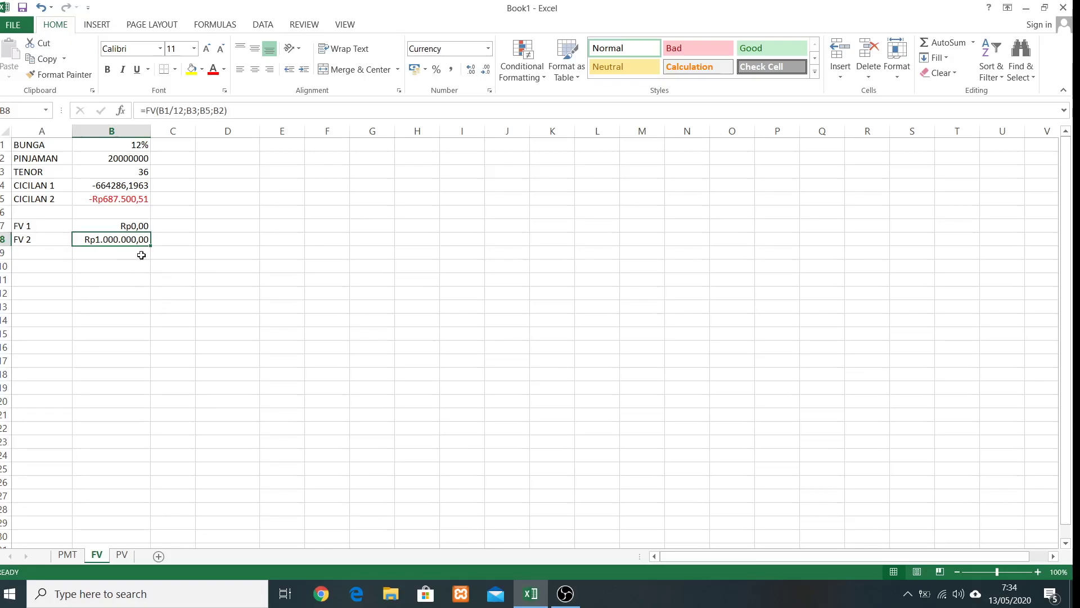
{"action": "left_click", "coordinate": [110, 225]}
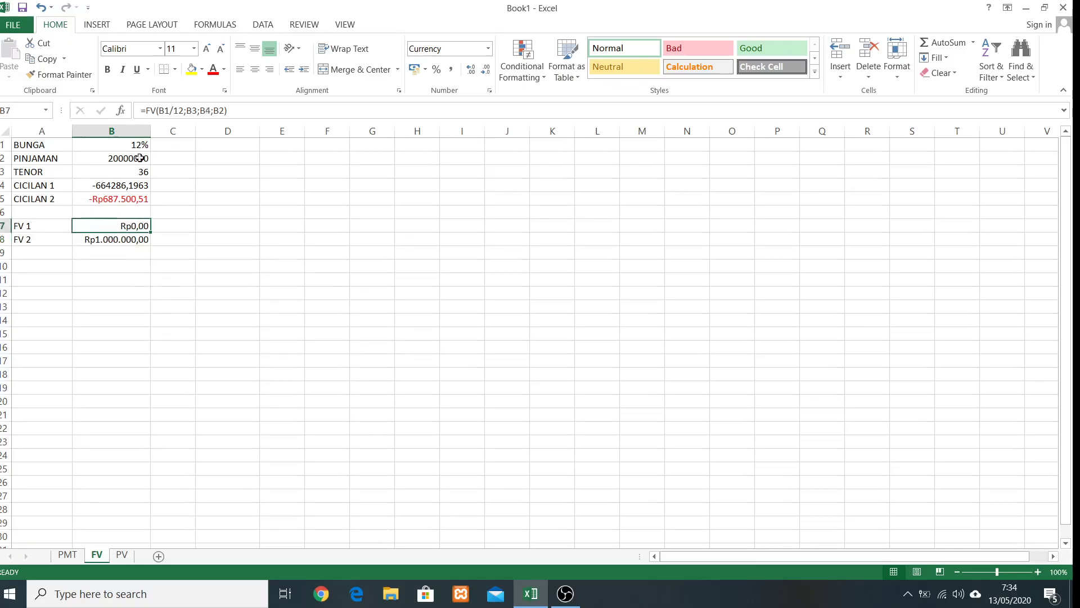
{"action": "left_click", "coordinate": [170, 112]}
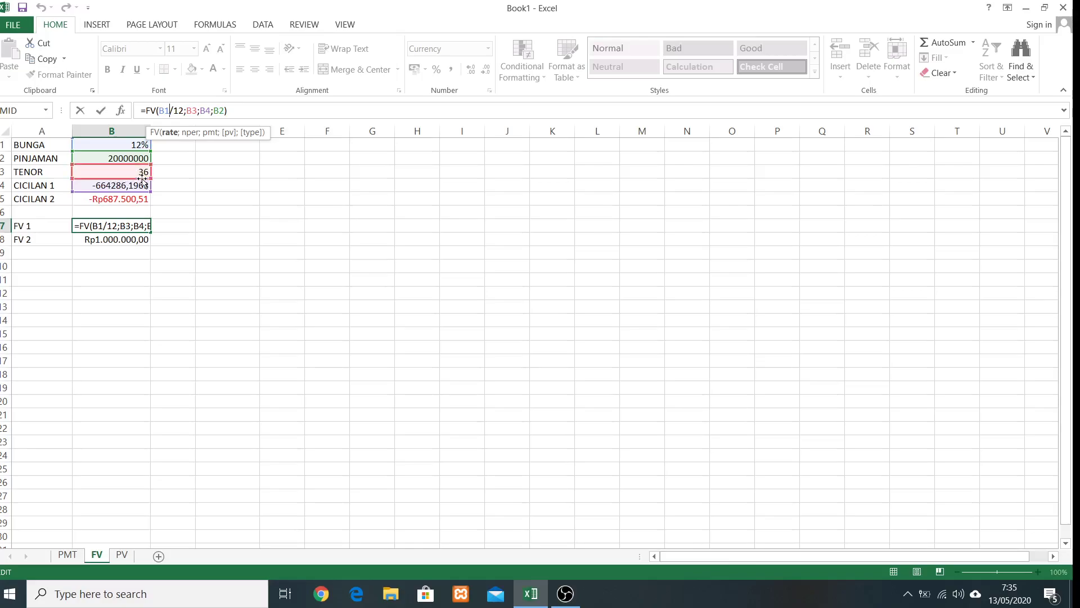
{"action": "left_click", "coordinate": [189, 111]}
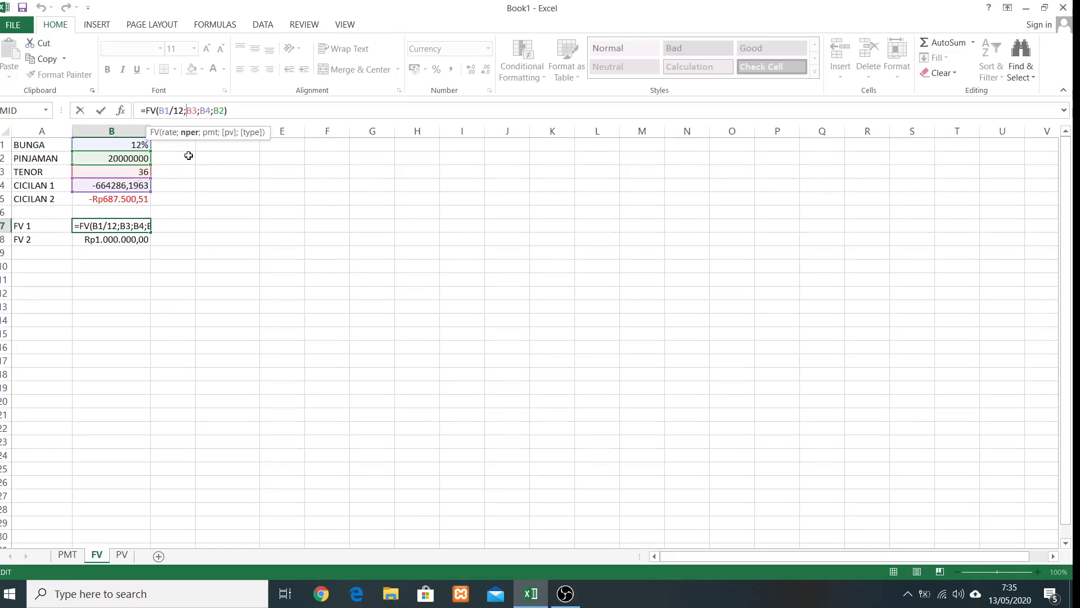
{"action": "left_click", "coordinate": [207, 110]}
{"action": "left_click", "coordinate": [218, 111]}
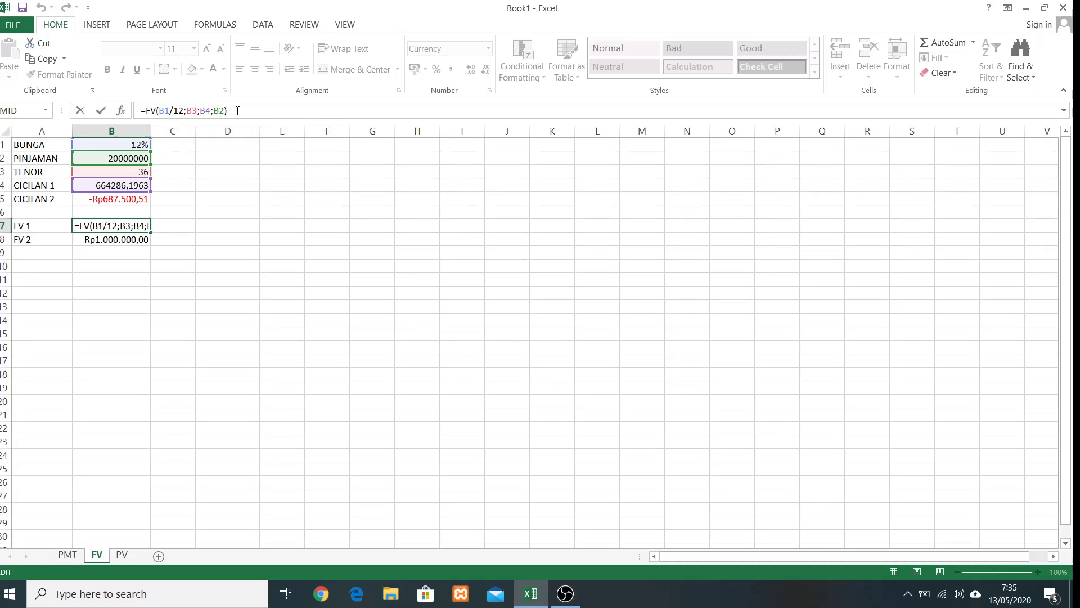
{"action": "key", "text": "Return"}
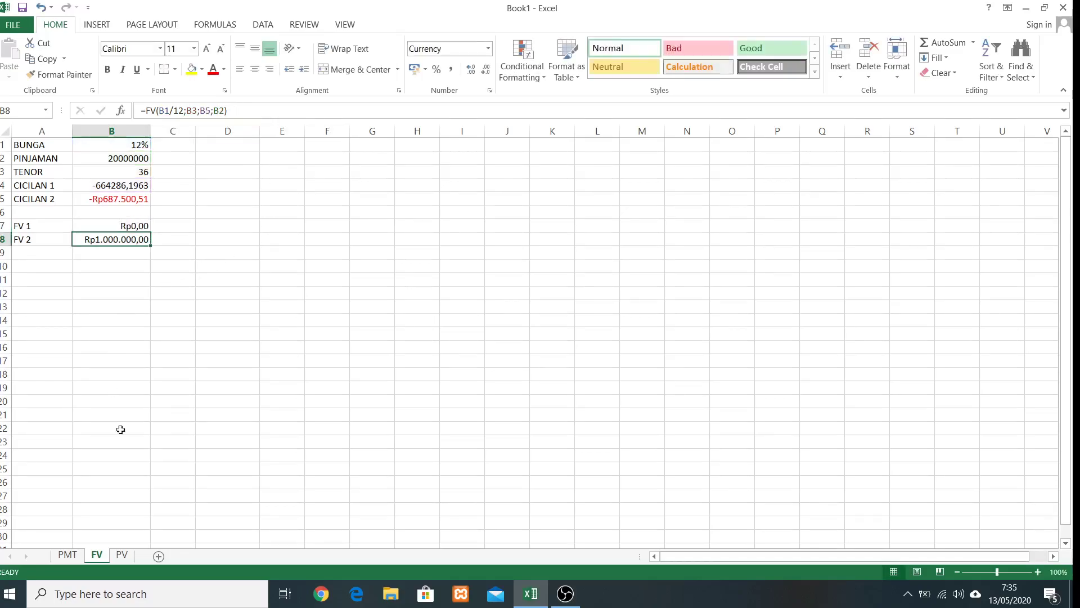
Step: Open the PV sheet and review the BUNGA, TENOR, CICILAN and FV inputs in B1:B4
{"action": "left_click", "coordinate": [123, 556]}
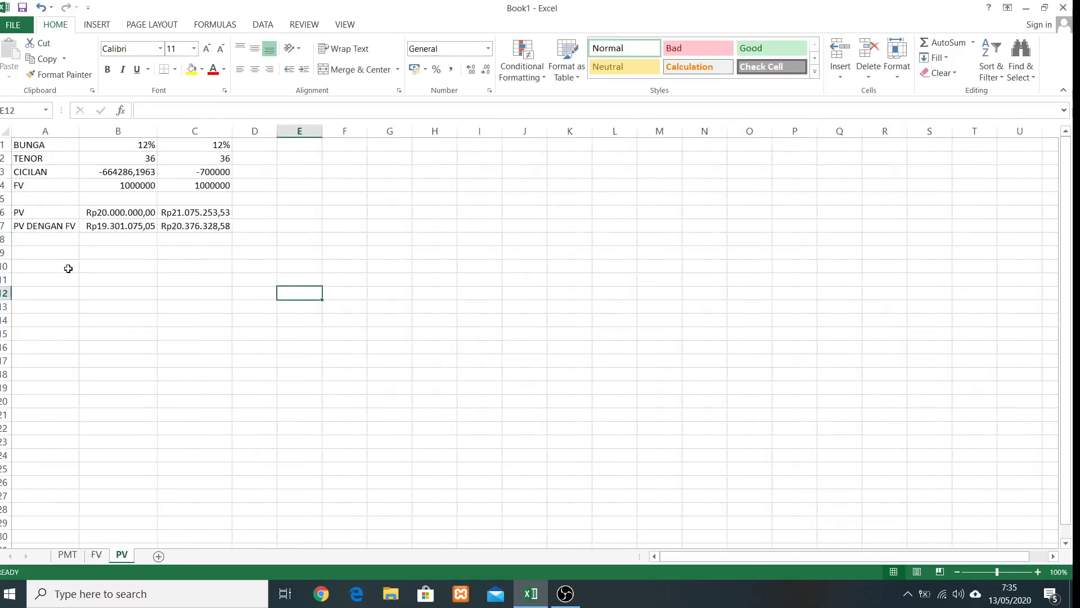
{"action": "left_click", "coordinate": [131, 145]}
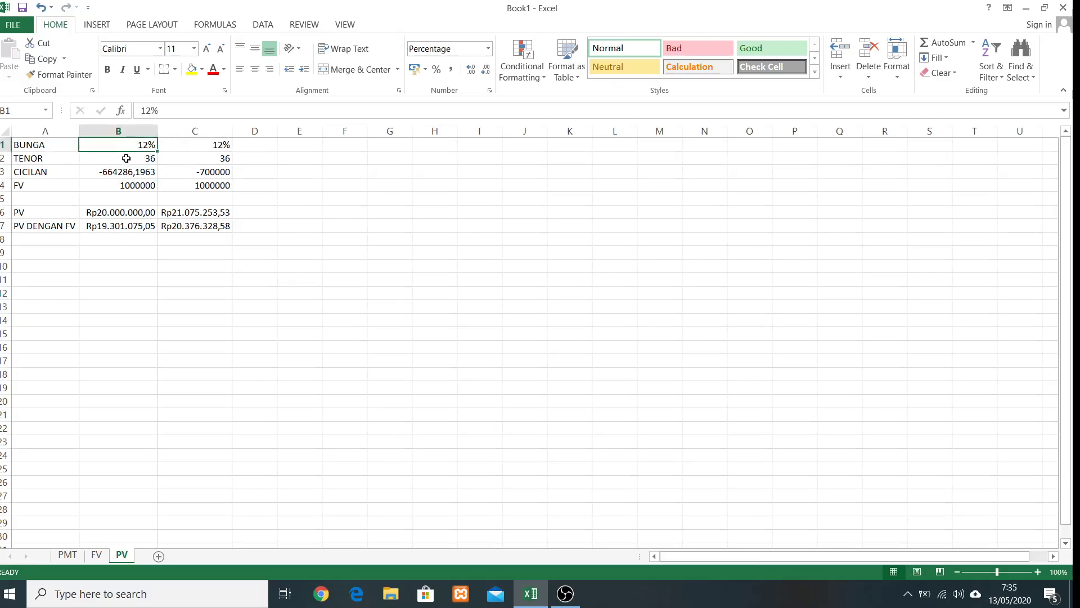
{"action": "left_click", "coordinate": [125, 159]}
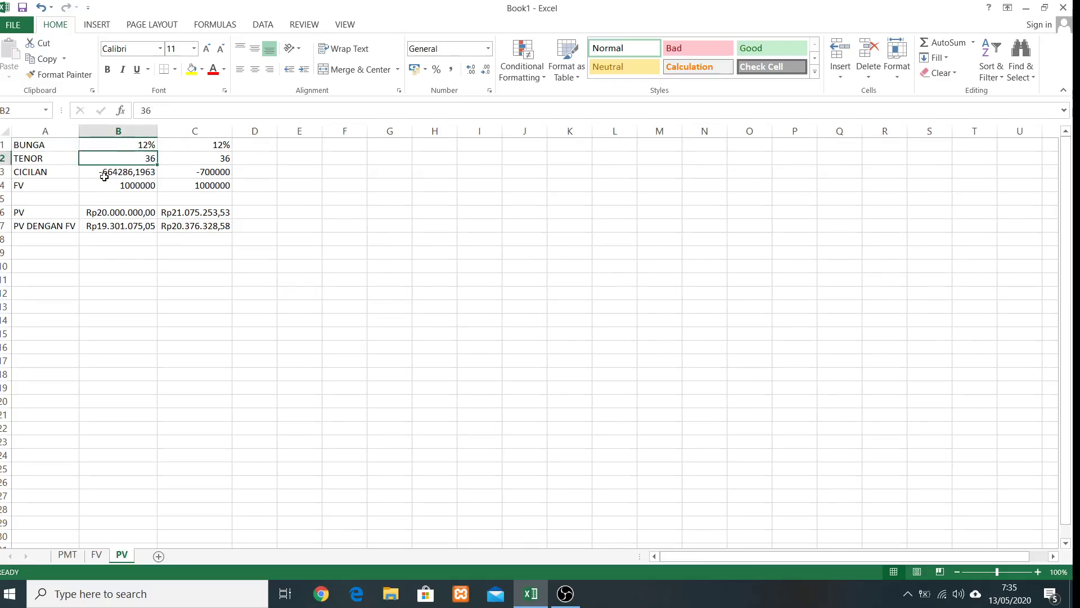
{"action": "left_click", "coordinate": [120, 173]}
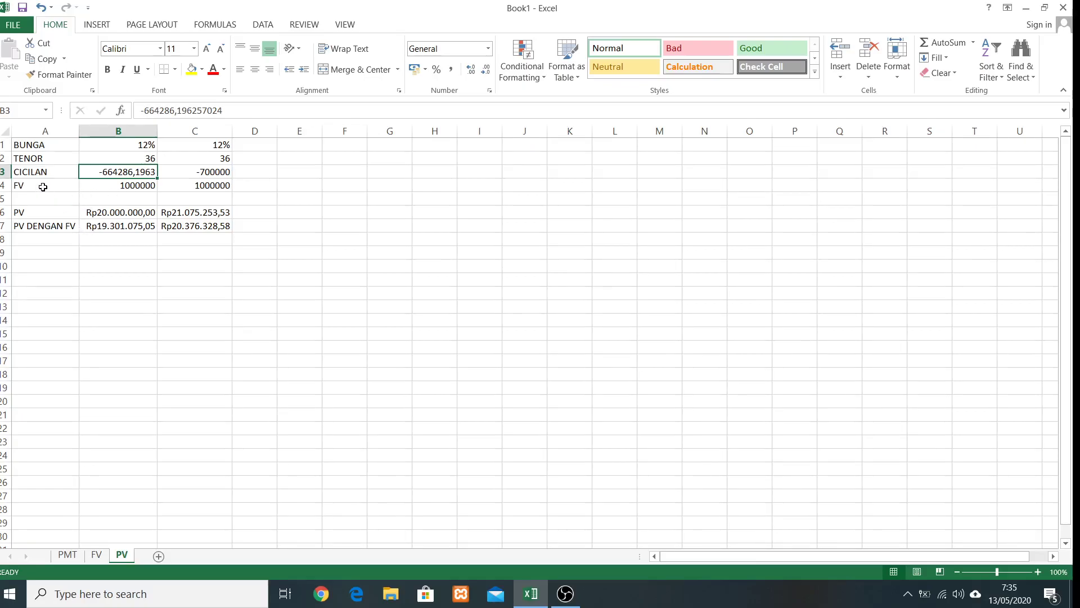
{"action": "left_click", "coordinate": [116, 187]}
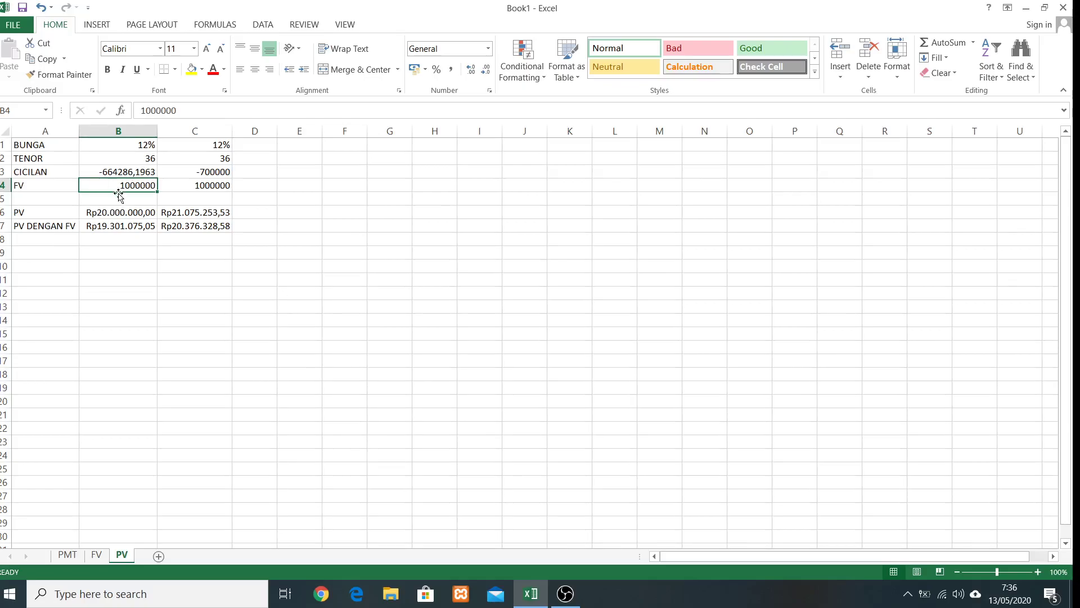
{"action": "left_click", "coordinate": [97, 171]}
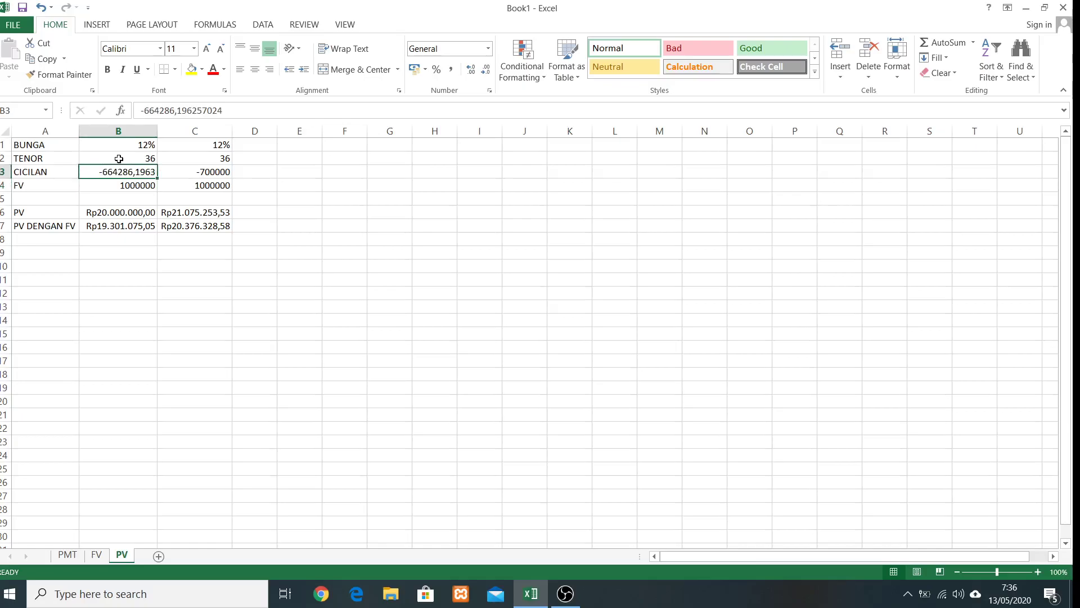
{"action": "left_click", "coordinate": [118, 159]}
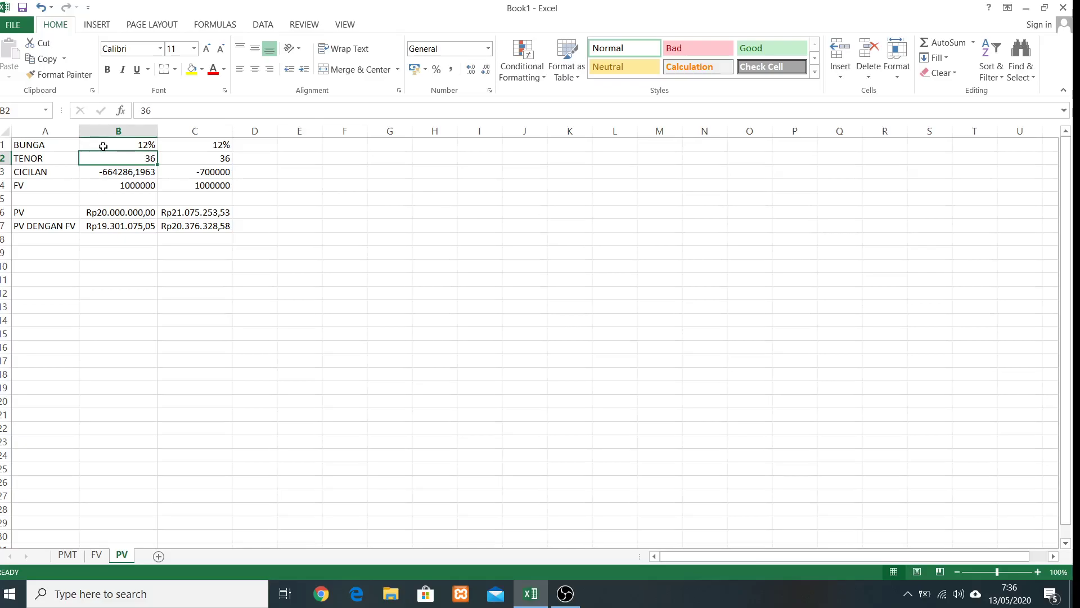
{"action": "left_click", "coordinate": [103, 146]}
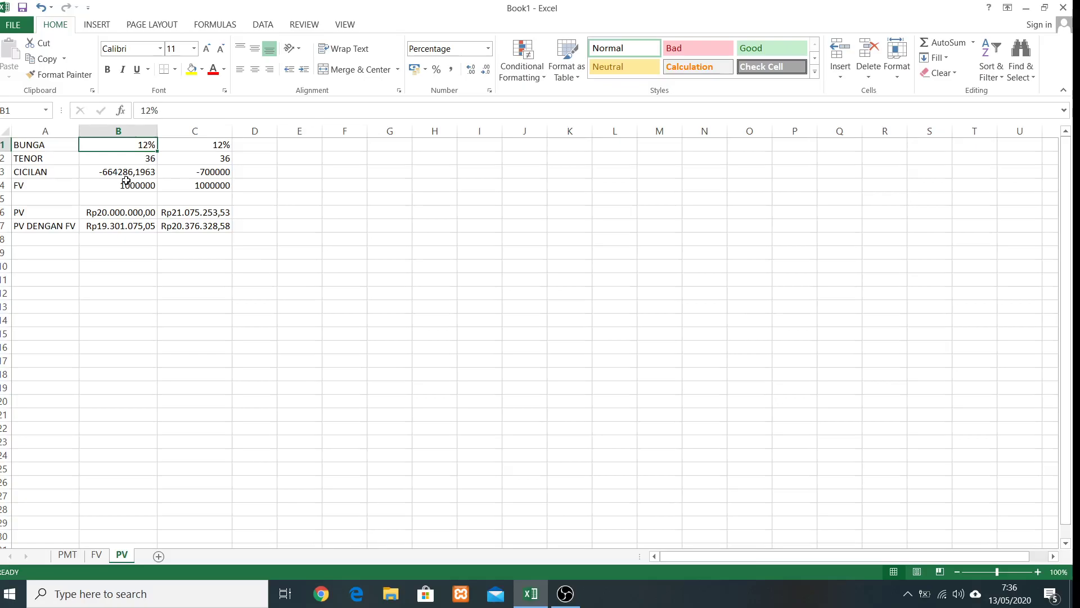
Step: Compare the PV and PV DENGAN FV formulas in columns B and C, checking the alternative CICILAN amount in C3
{"action": "left_click", "coordinate": [115, 212]}
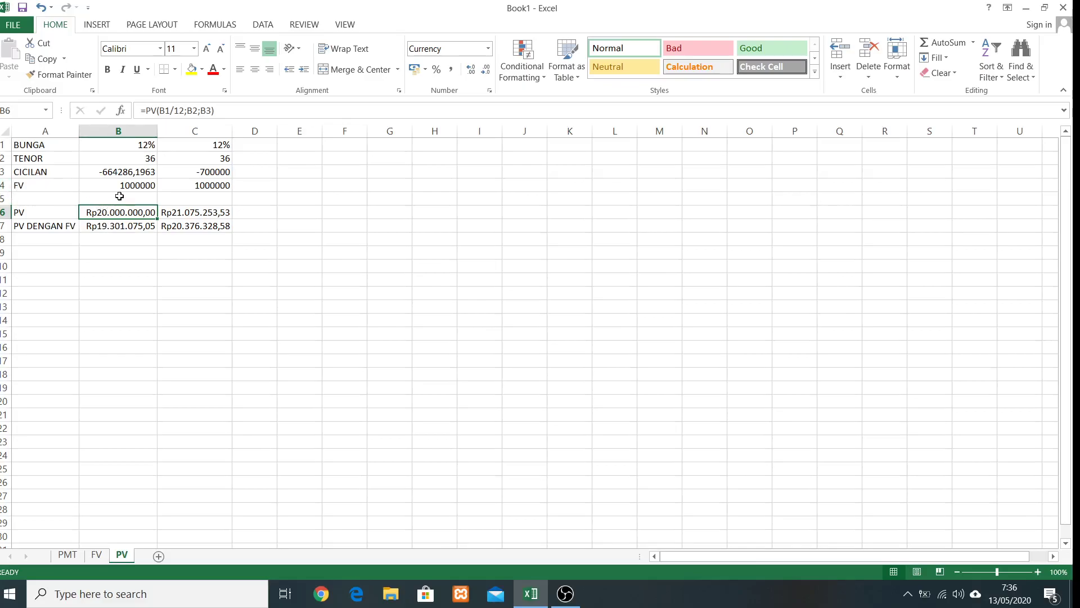
{"action": "left_click", "coordinate": [125, 227]}
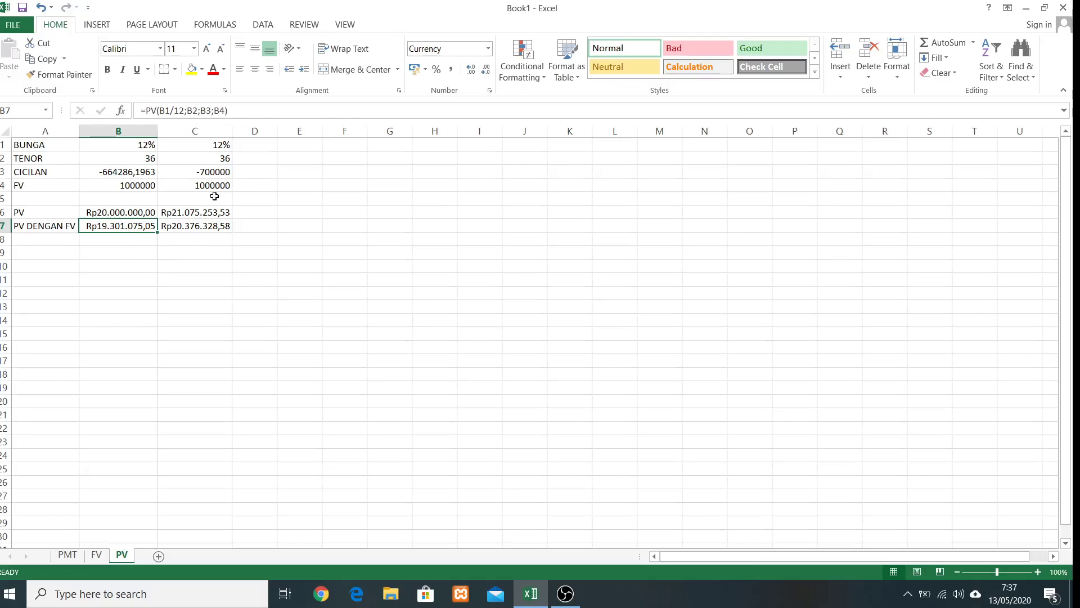
{"action": "left_click", "coordinate": [193, 173]}
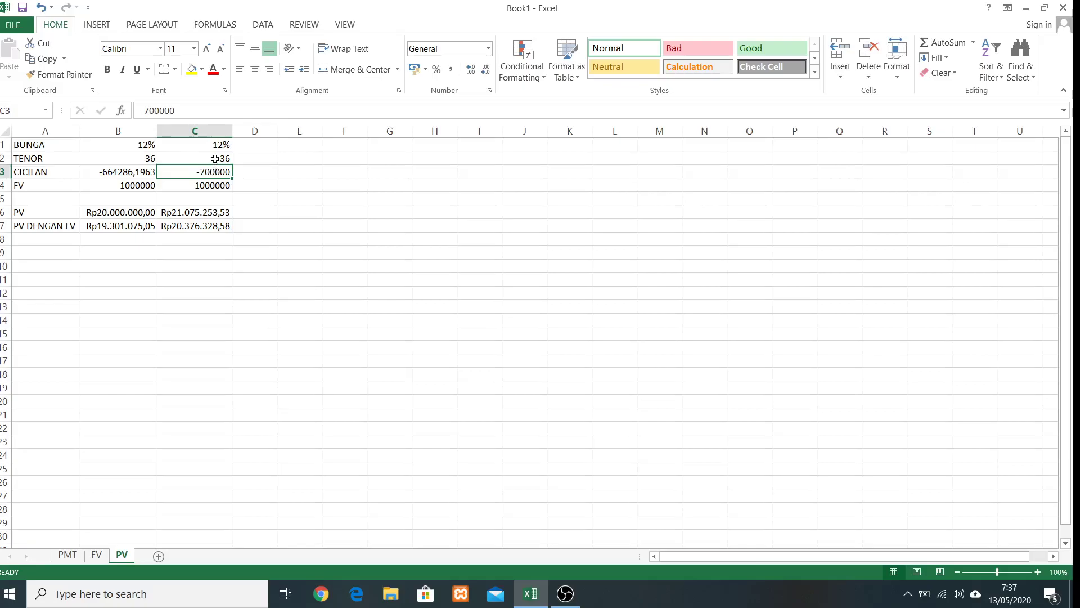
{"action": "left_click", "coordinate": [198, 213]}
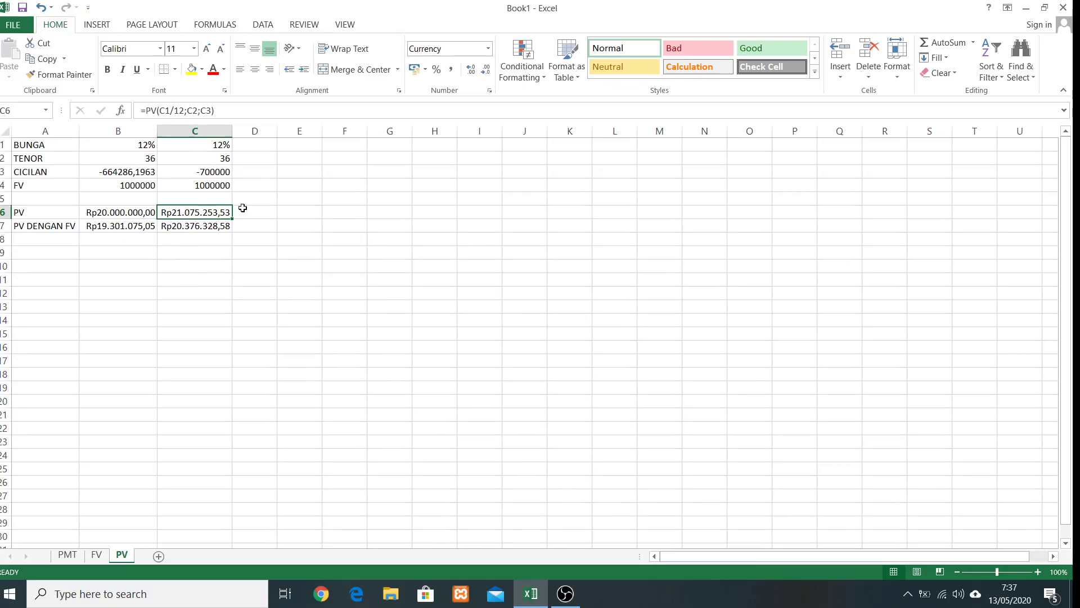
{"action": "left_click", "coordinate": [202, 227]}
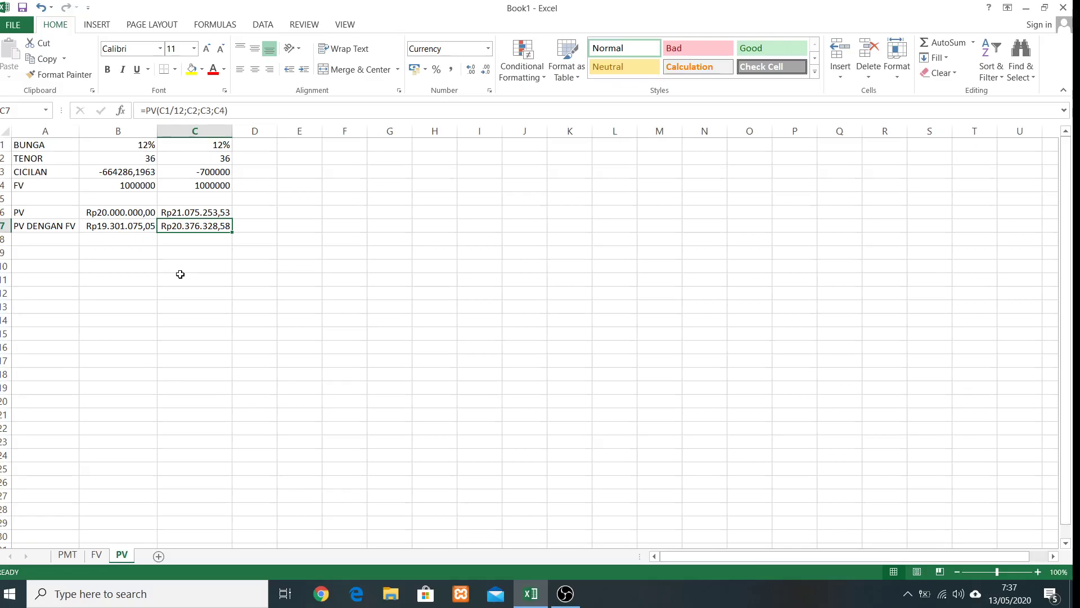
{"action": "left_click", "coordinate": [205, 238]}
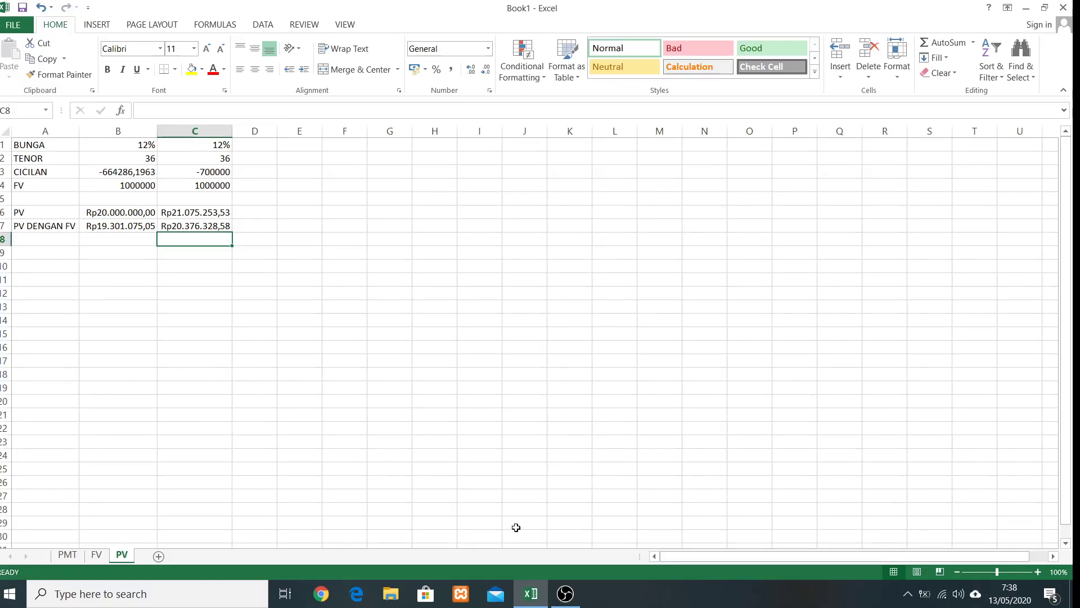
{"action": "left_click", "coordinate": [575, 600]}
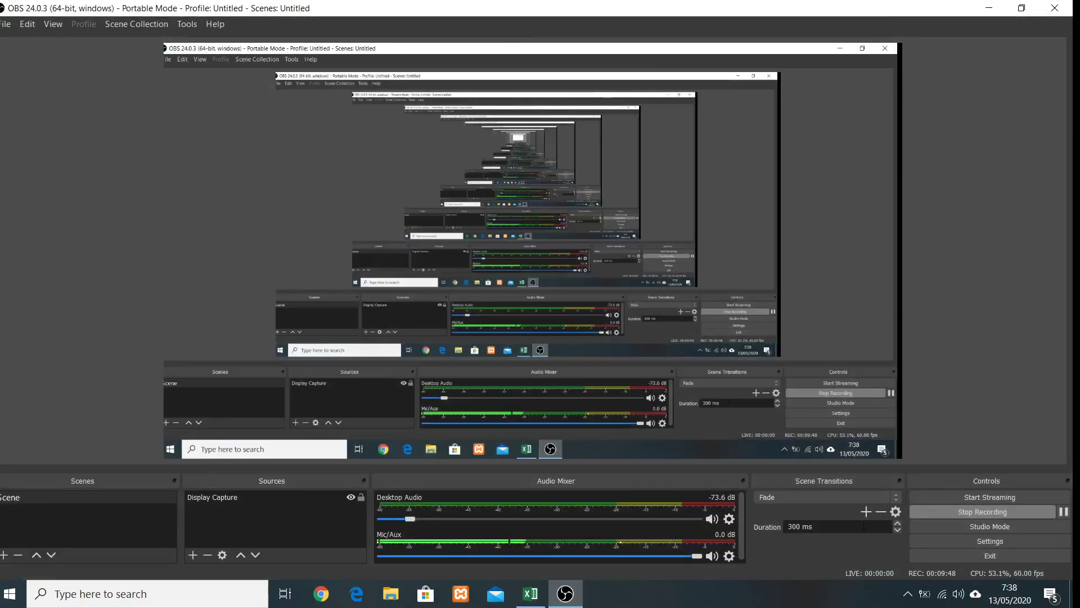